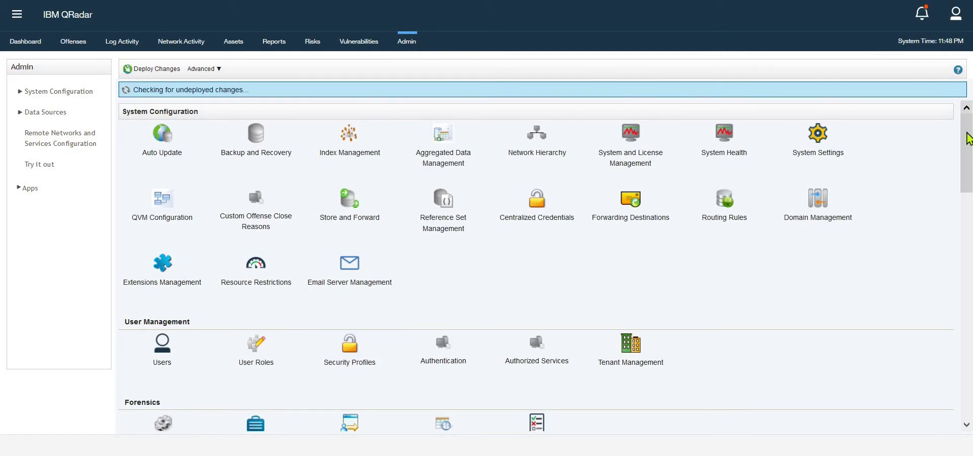
- Open Log Source Management from the Admin page and filter the log sources by the Linux OS type
drag(967, 139, 968, 204)
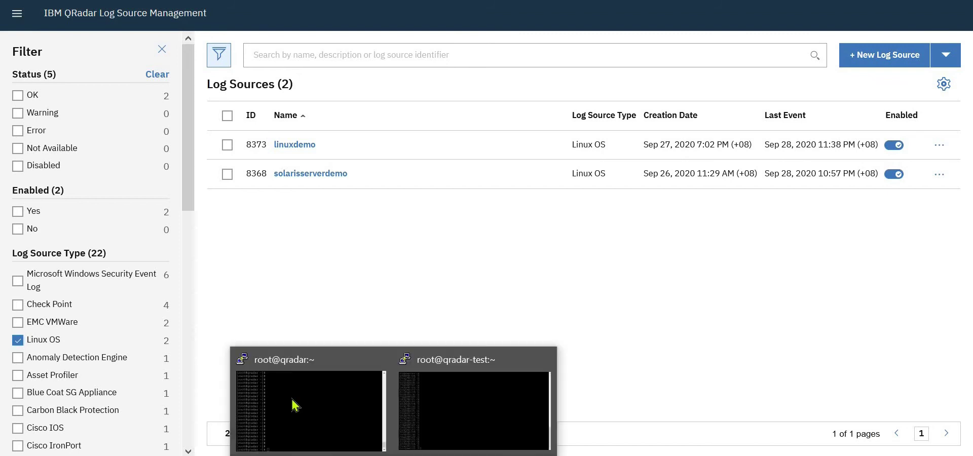
- In the root@qradar terminal, list the interfaces with ip addr and start tcpdump on ens192 filtered to the log source's host address
click(293, 404)
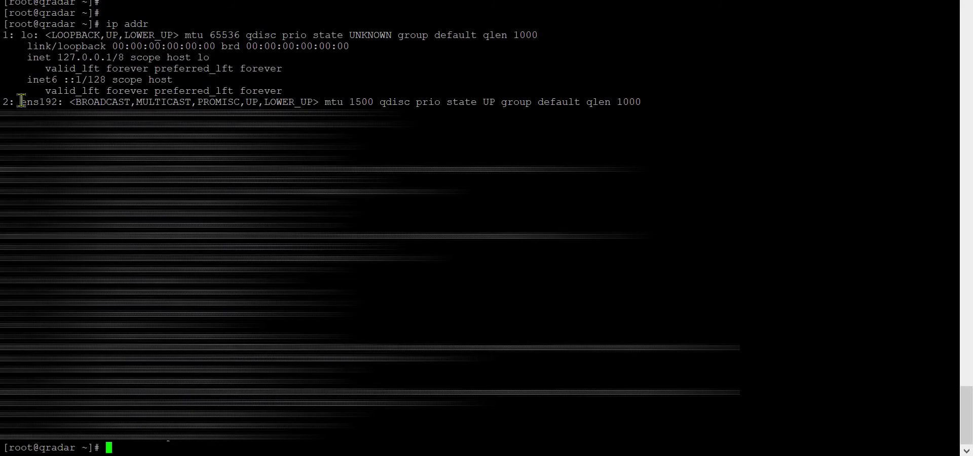
double_click(46, 101)
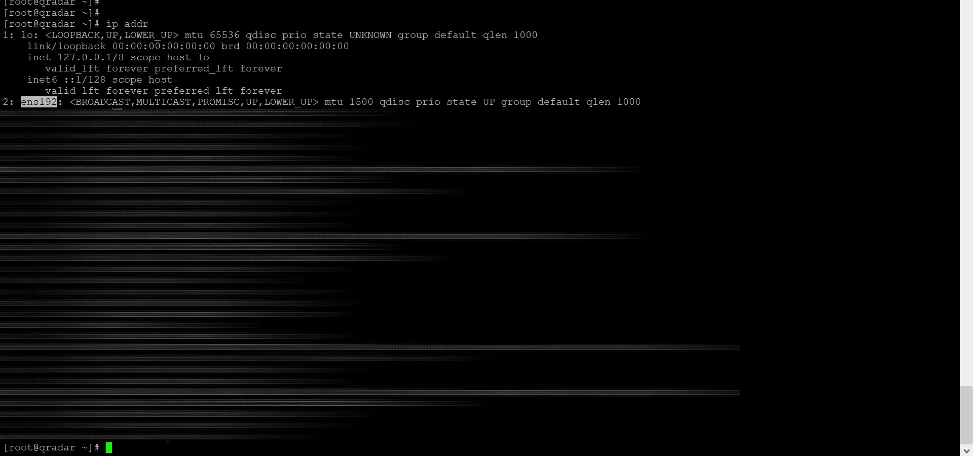
click(165, 104)
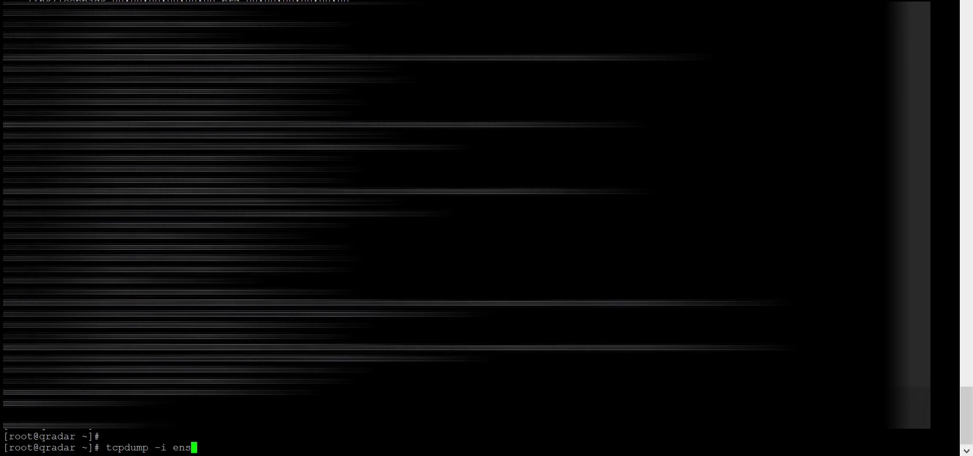
text(192 host)
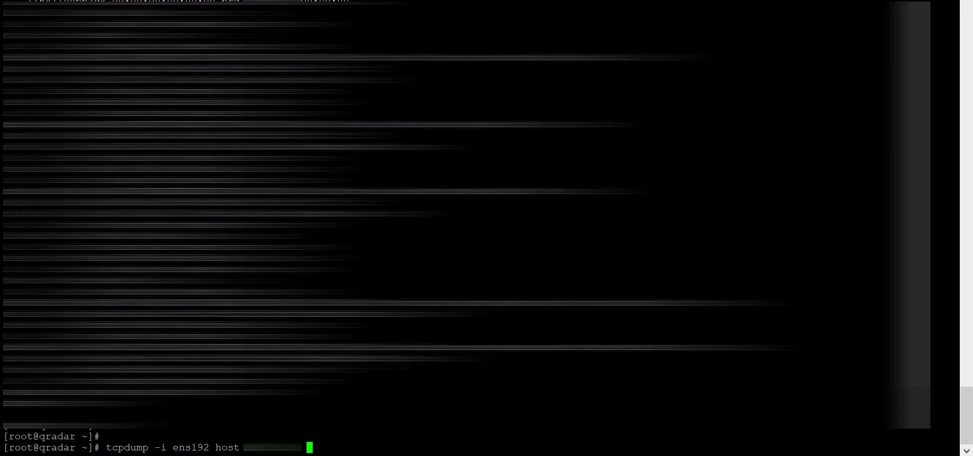
text(s)
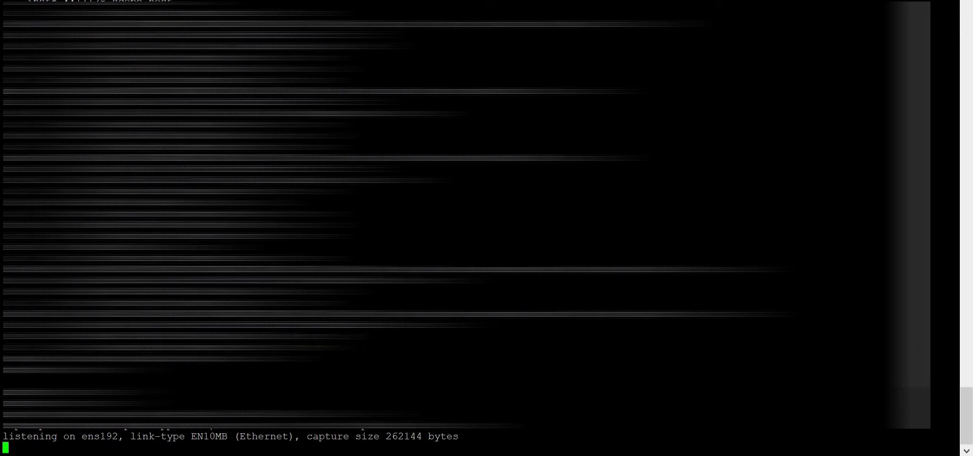
key(ctrl+c)
key(Return)
key(Return)
key(Return)
key(Return)
key(Return)
key(Return)
key(Return)
key(Return)
key(Return)
key(Return)
key(Return)
key(Return)
key(Return)
key(Return)
key(Return)
key(Return)
key(Return)
key(Return)
key(Return)
key(Return)
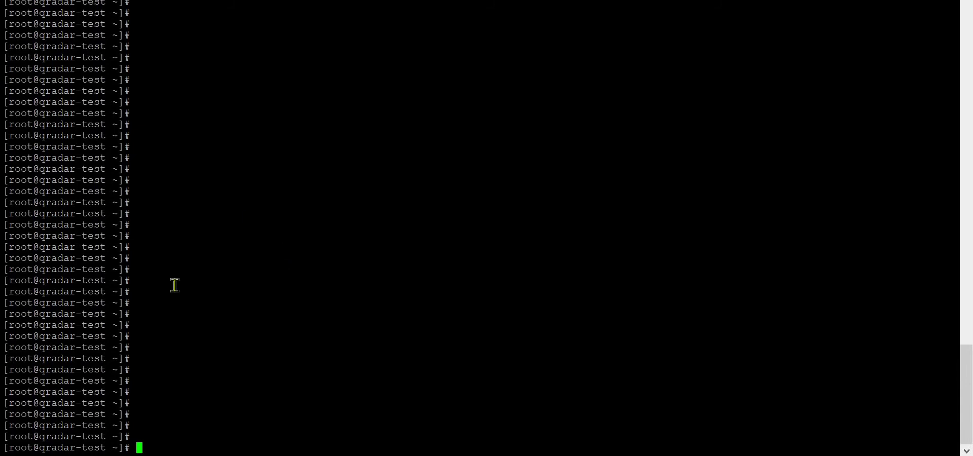
- Send the test message "system reboottest" four times with the logger command in the root@qradar-test terminal
text(logger)
text(system )
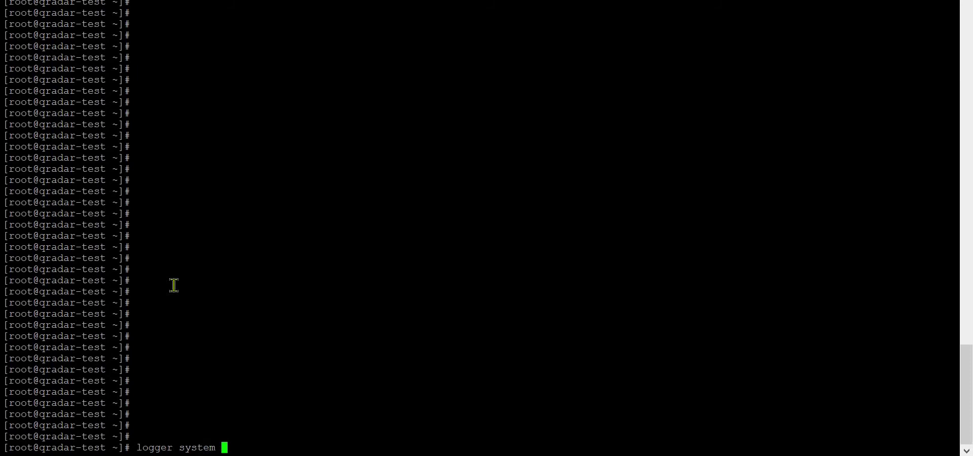
text(reboottest)
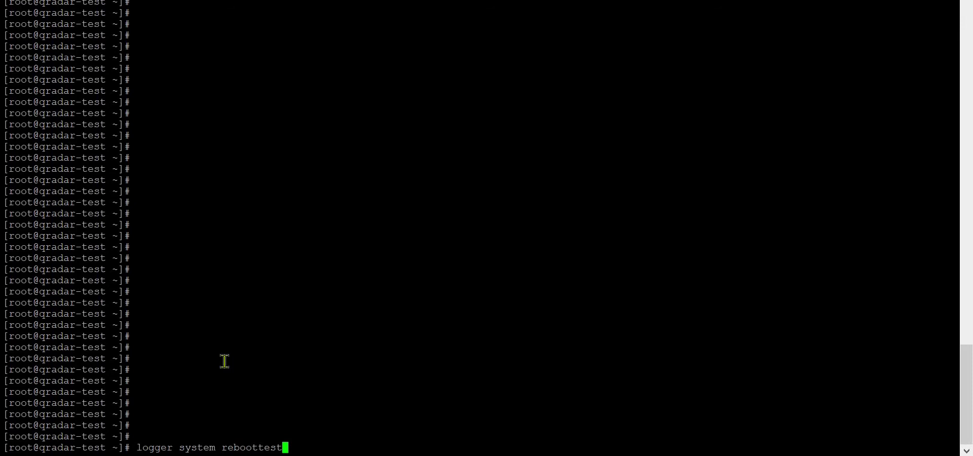
key(Return)
key(Up)
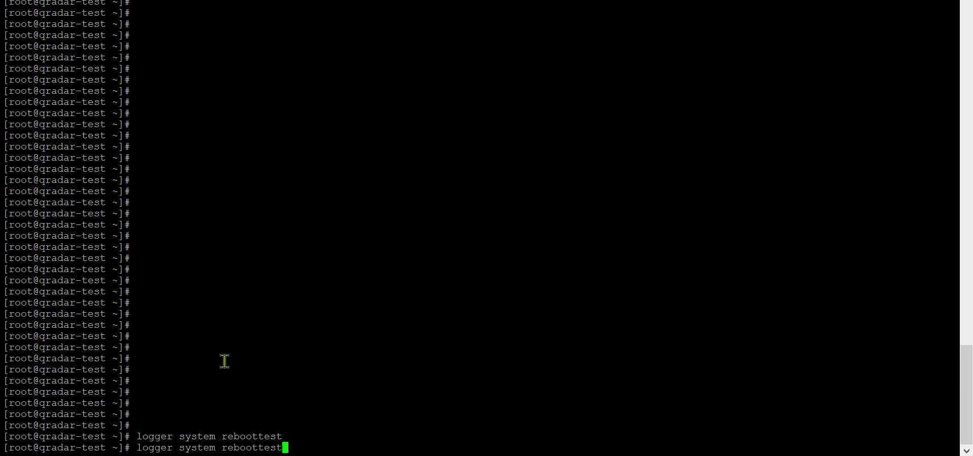
key(Return)
key(Up)
key(Return)
key(Up)
key(Return)
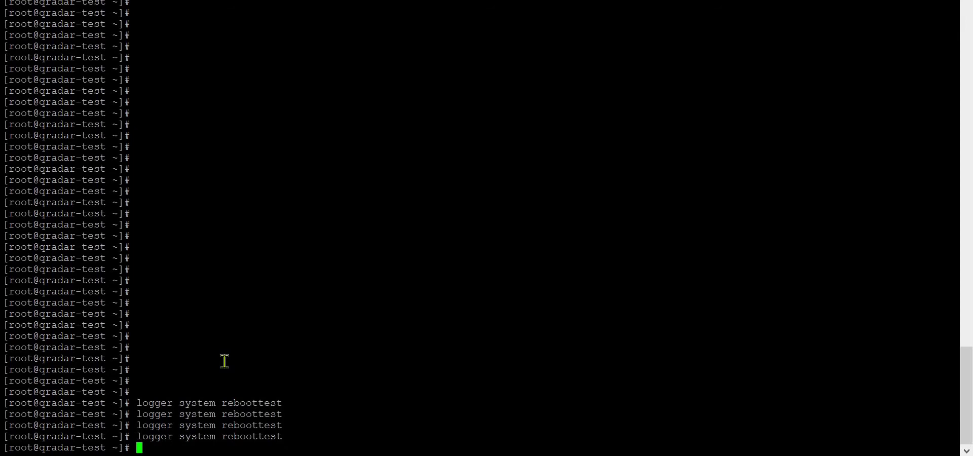
- Send a distinct test message "system reboottest123" with logger from root@qradar-test
text(l)
key(BackSpace)
key(Up)
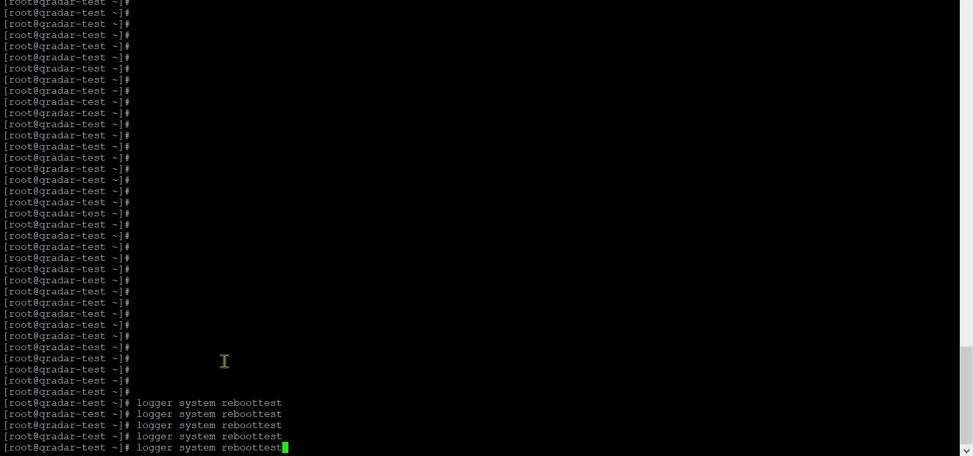
text(123)
key(Return)
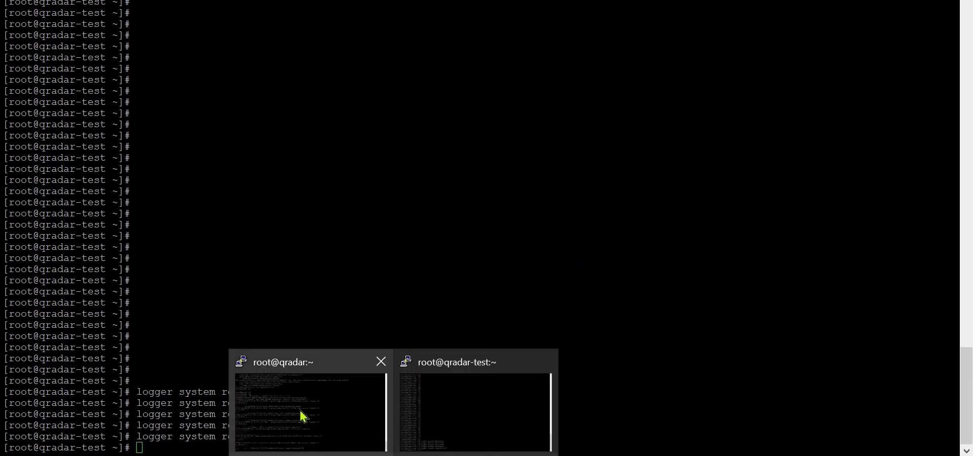
- Return to the root@qradar terminal and check the tcpdump output for the reboottest123 message
click(302, 415)
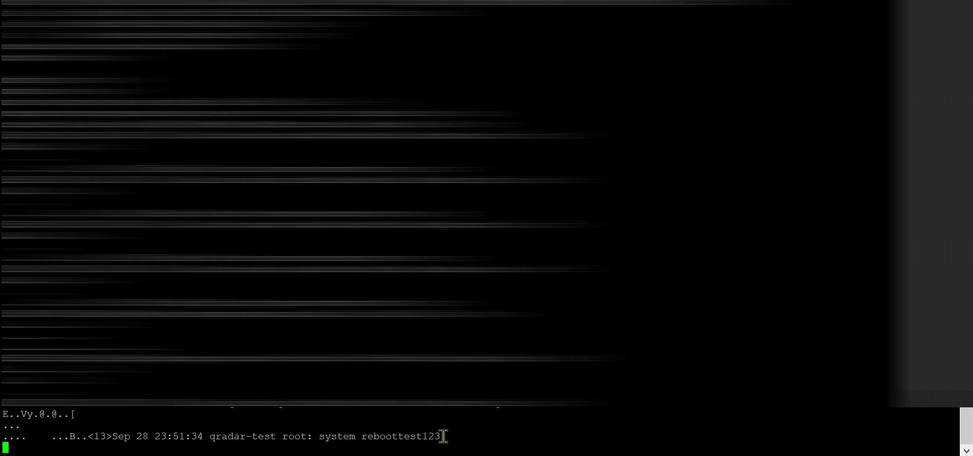
drag(446, 437, 360, 439)
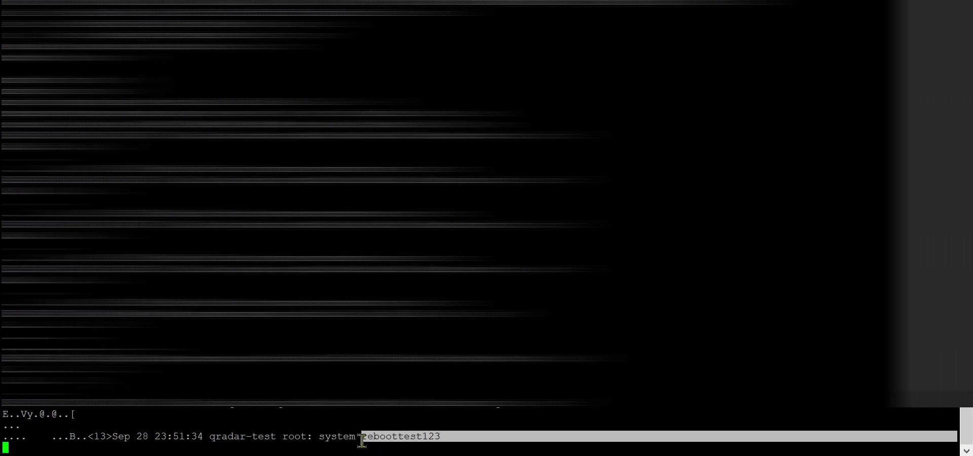
click(430, 436)
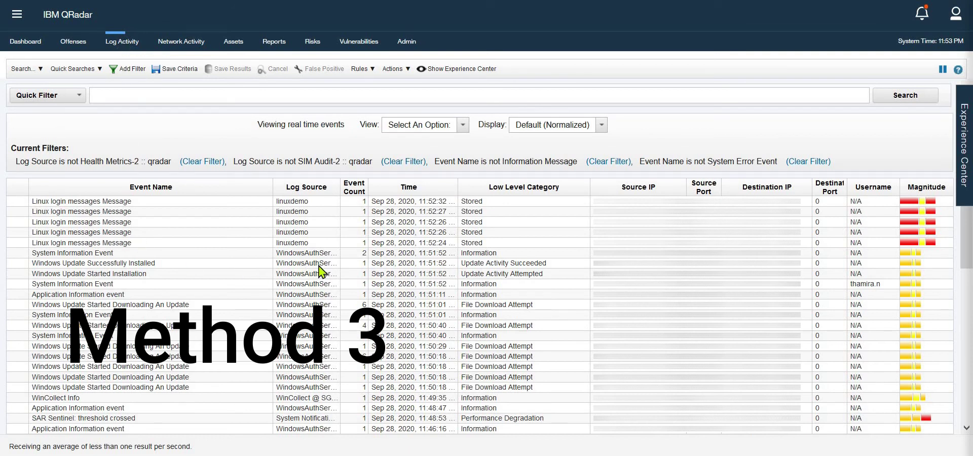
- With Log Activity streaming in real time, resend the logger message "system reboottest123" six times from the root@qradar-test terminal
click(942, 75)
click(942, 73)
key(alt+Tab)
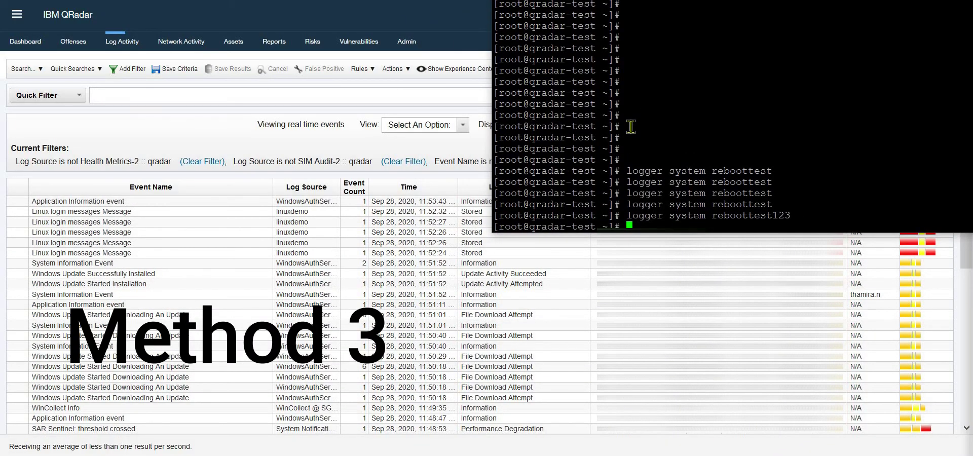
key(Up)
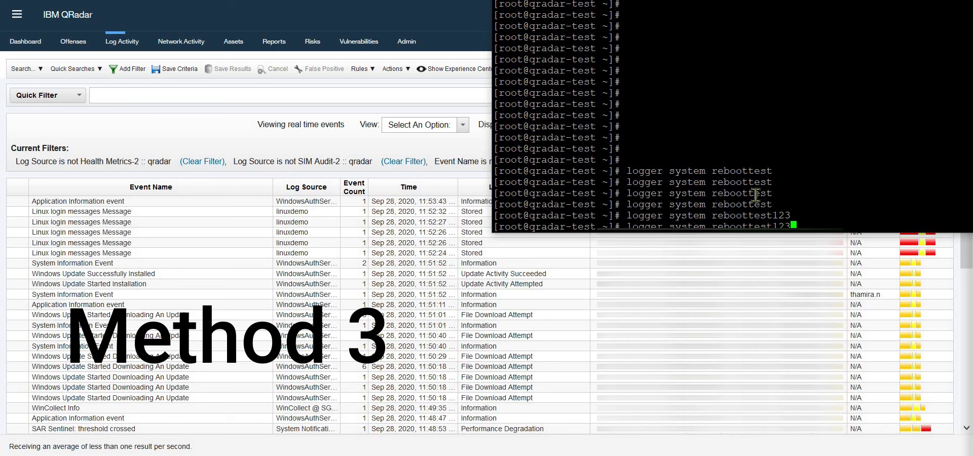
key(Return)
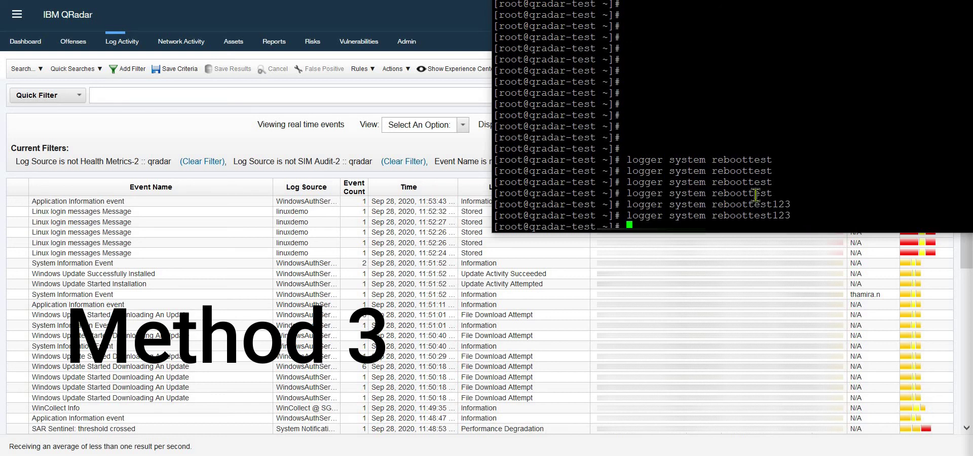
key(Up)
key(Return)
key(Up)
key(Return)
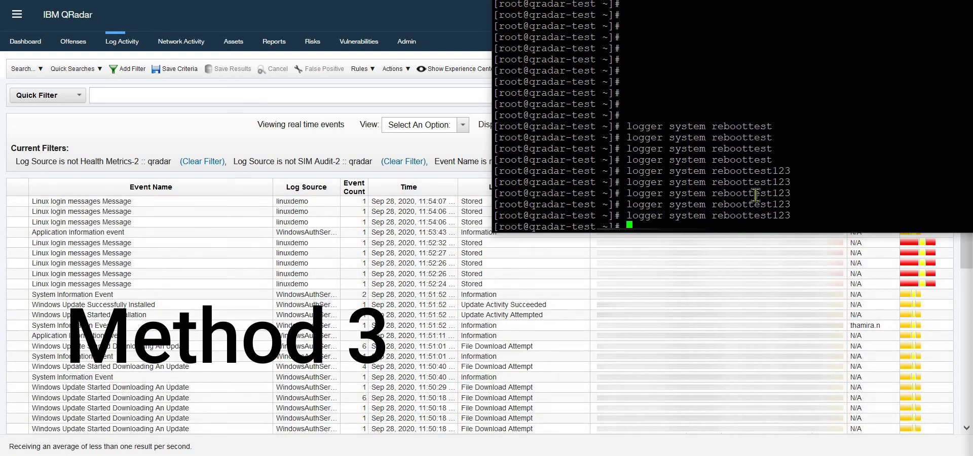
key(Up)
key(Return)
key(Up)
key(Return)
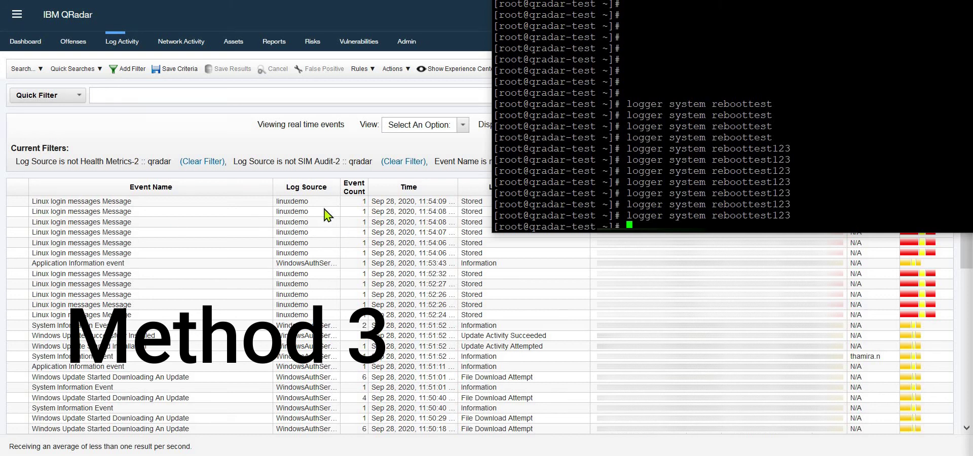
- Examine the linuxdemo events in Log Activity and bring the root@qradar-test terminal back to the front
mouse_move(307, 208)
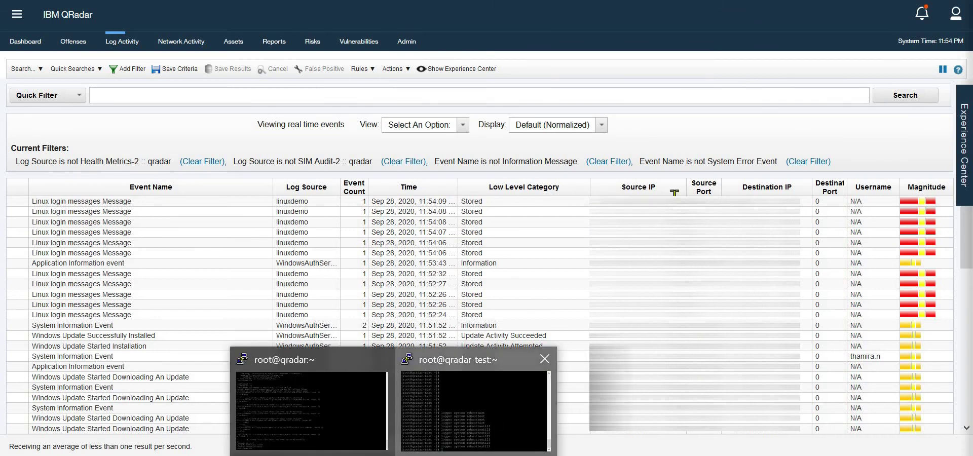
click(481, 415)
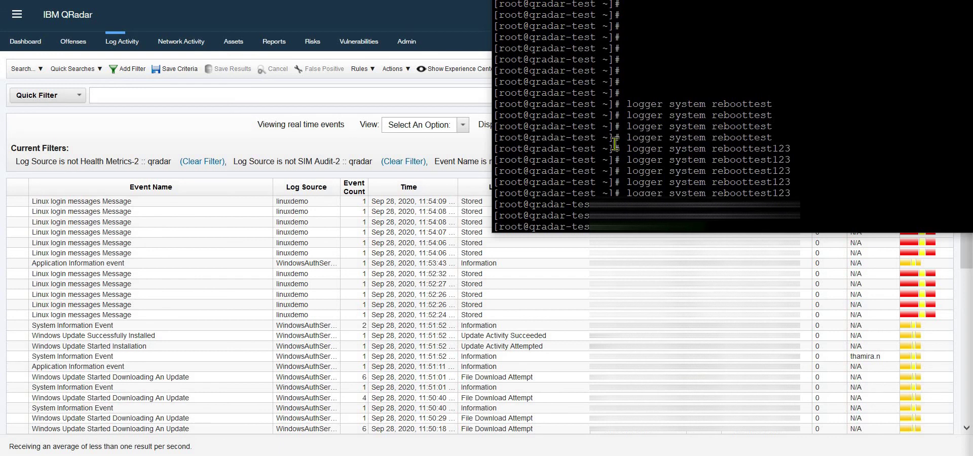